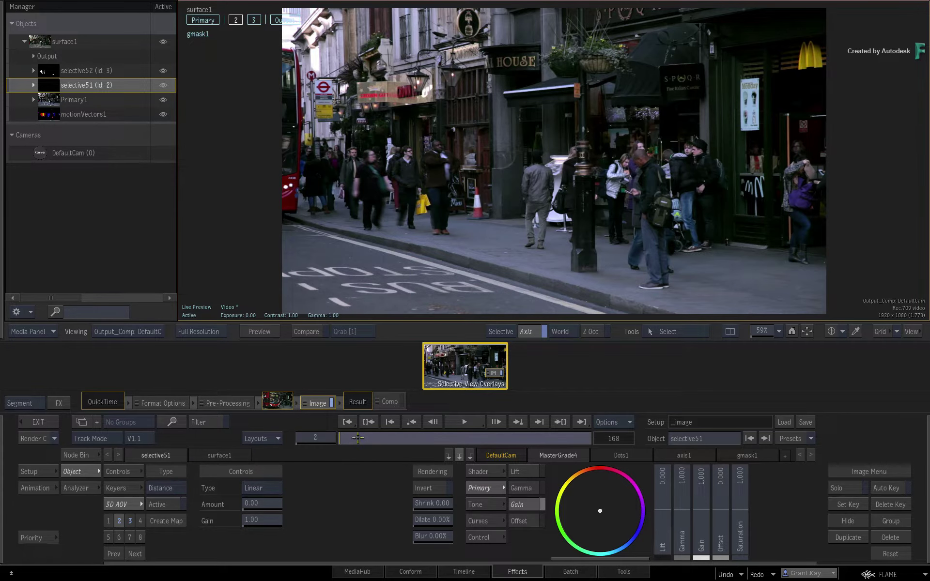
# Scrub the timeline forward to frame 105, where the London bus appears.
pyautogui.click(385, 437)
pyautogui.moveTo(411, 435); pyautogui.dragTo(494, 437)
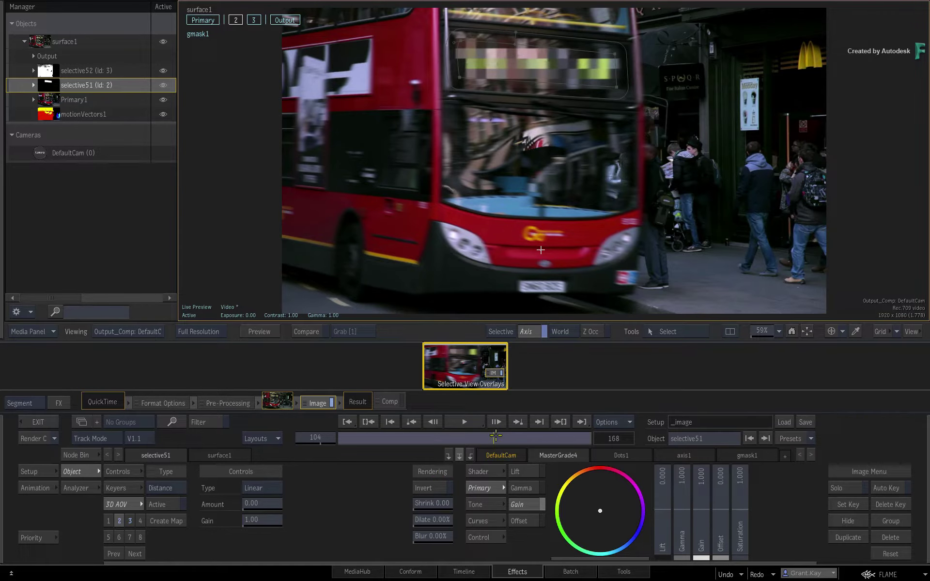
pyautogui.moveTo(499, 436)
pyautogui.mouseDown()
pyautogui.moveTo(421, 436)
pyautogui.moveTo(495, 439)
pyautogui.mouseUp()
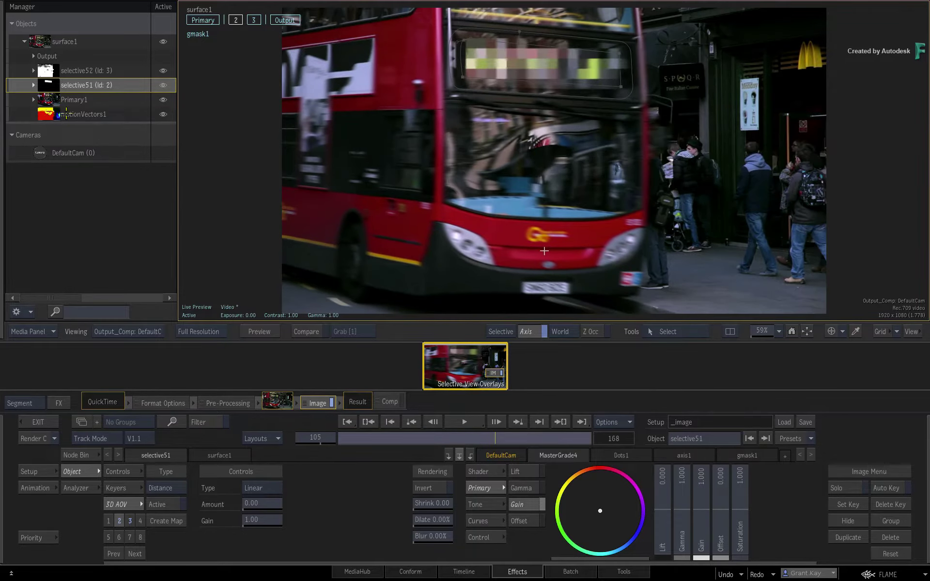
# In the Manager, select gmask1 around the destination sign, then selective52 to see its motion-blur settings.
pyautogui.click(92, 111)
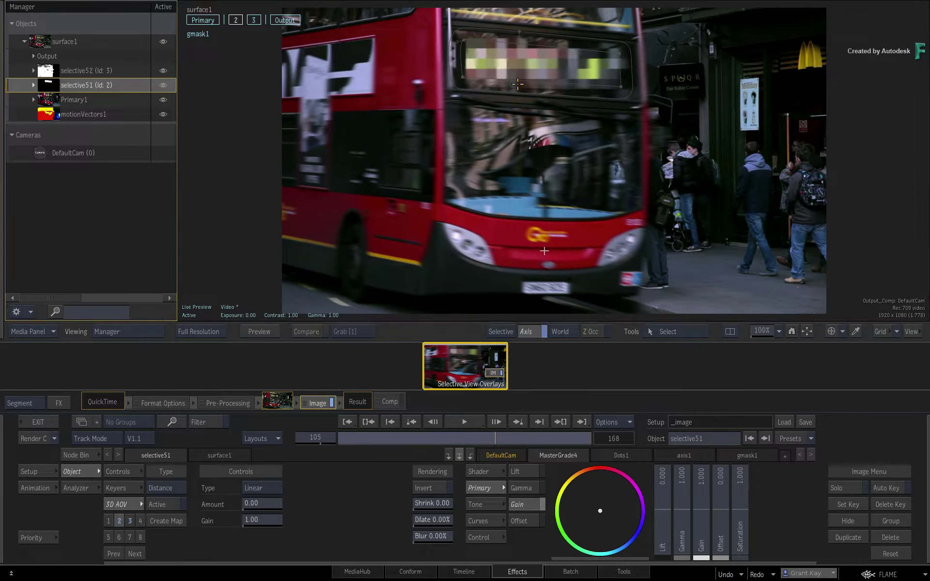
pyautogui.click(506, 44)
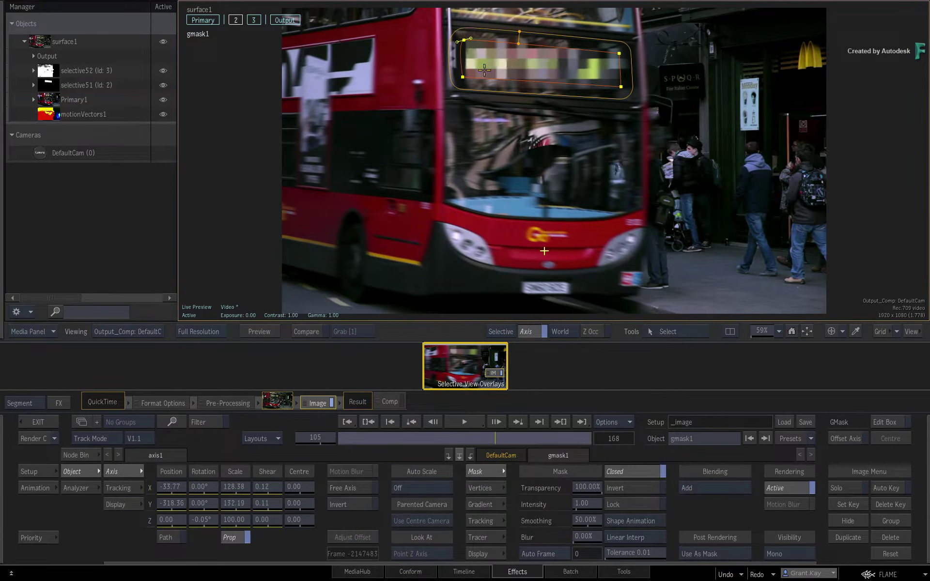
pyautogui.click(82, 71)
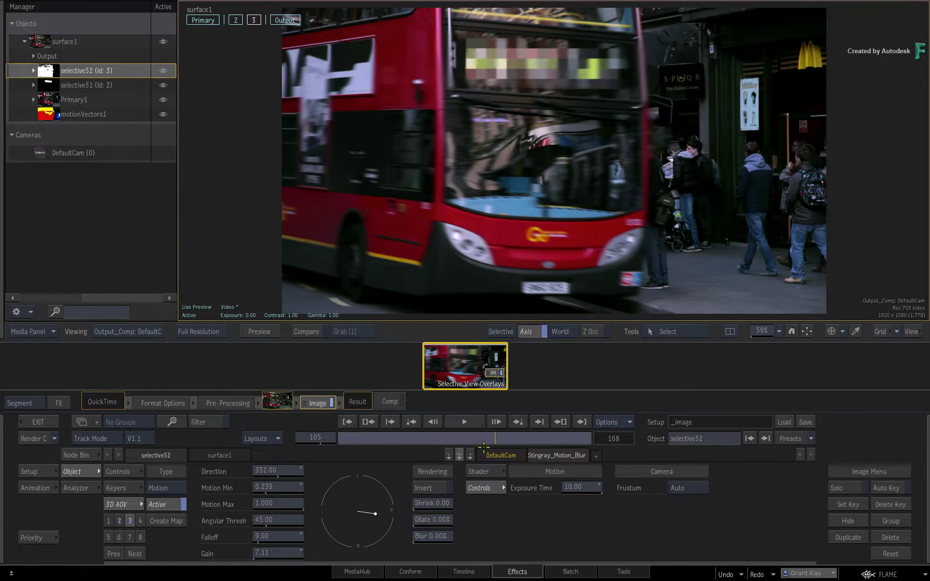
# Hide and then unhide selective52 with H, and scrub the timeline to frame 126.
pyautogui.press('h')
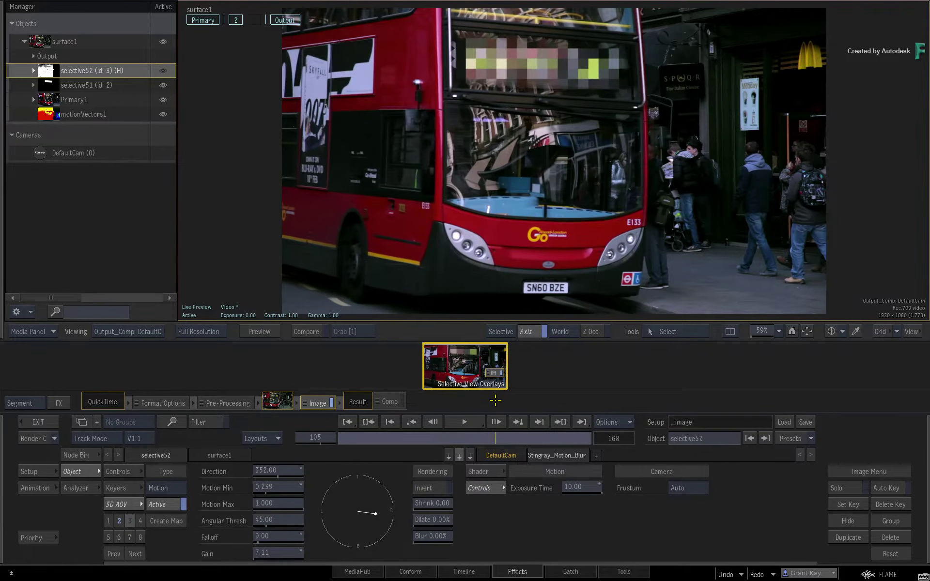
pyautogui.press('h')
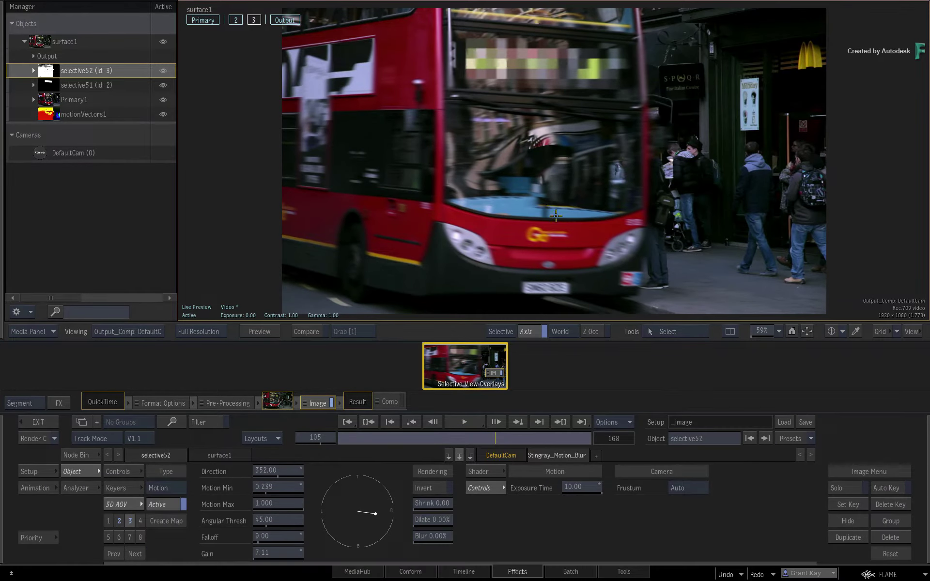
pyautogui.moveTo(487, 438); pyautogui.dragTo(520, 422)
pyautogui.doubleClick(520, 421)
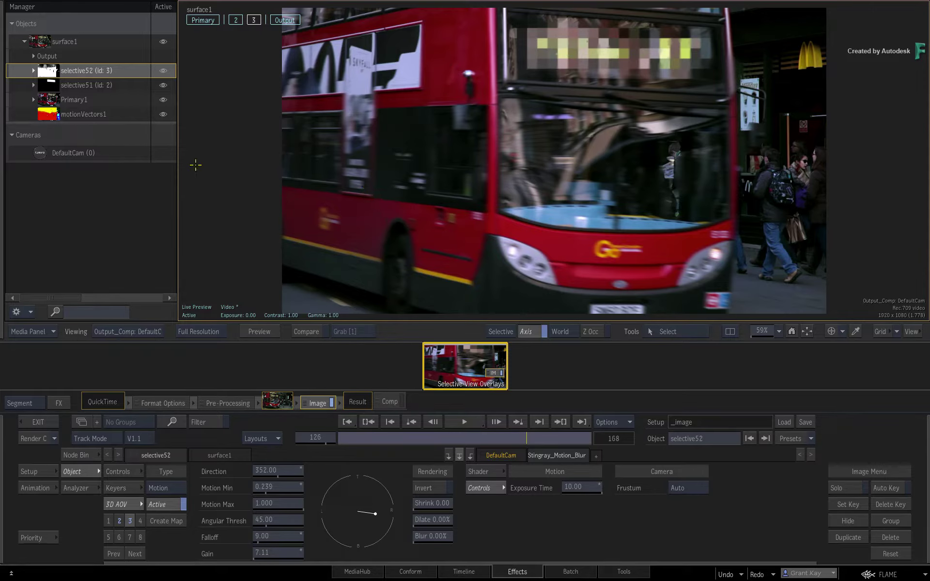
# View the motionVectors1 pass on its own with F8, scrub to frame 123, then select selective52.
pyautogui.click(49, 116)
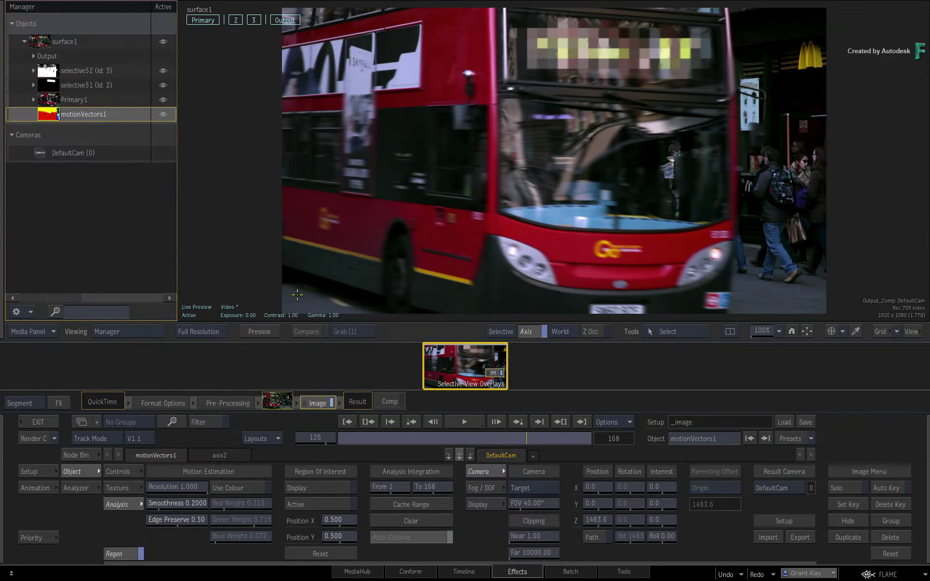
pyautogui.press('F8')
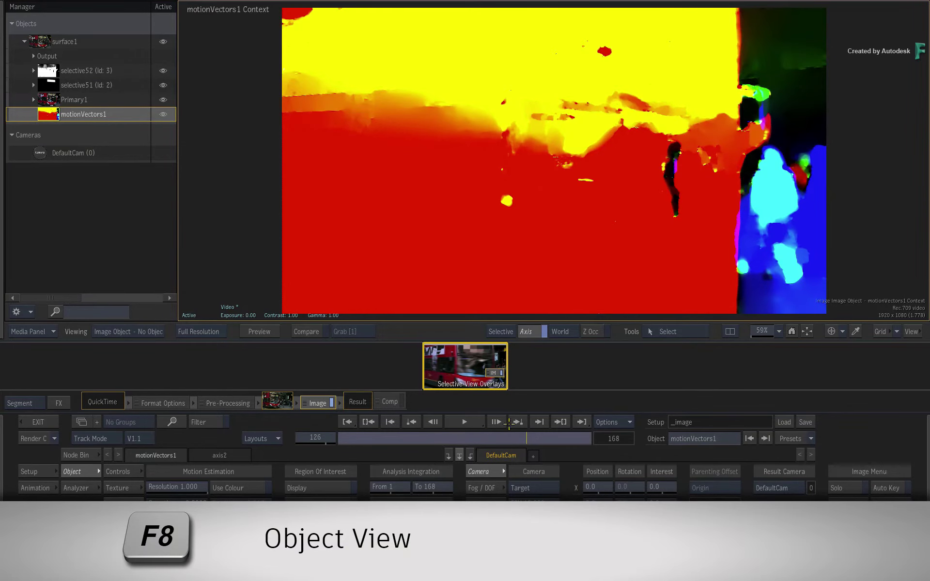
pyautogui.click(461, 438)
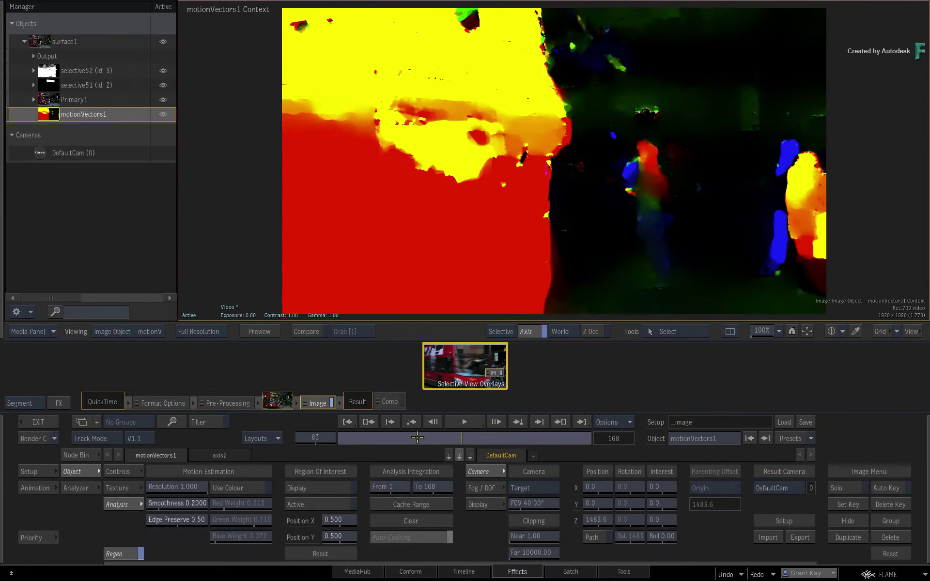
pyautogui.click(390, 438)
pyautogui.click(485, 436)
pyautogui.moveTo(485, 436); pyautogui.dragTo(523, 441)
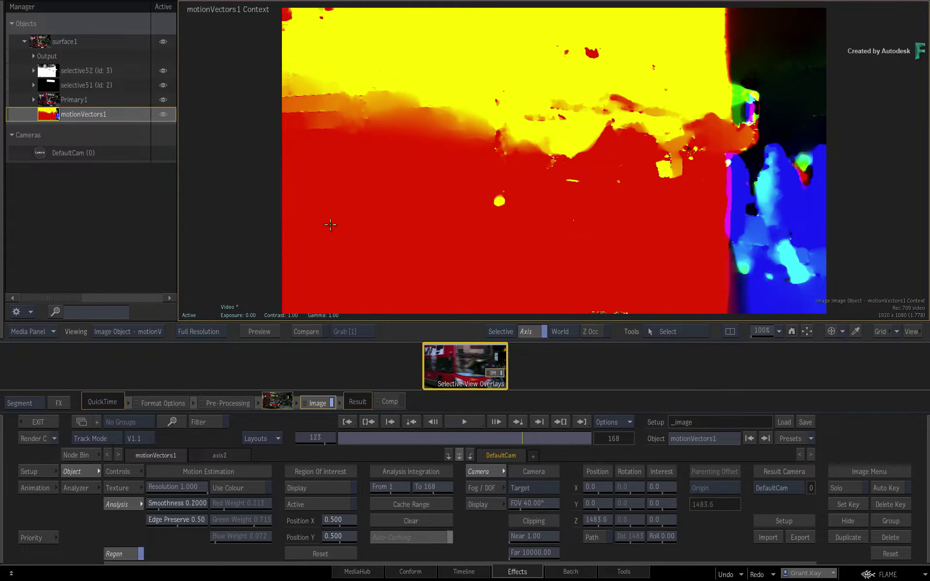
pyautogui.click(48, 71)
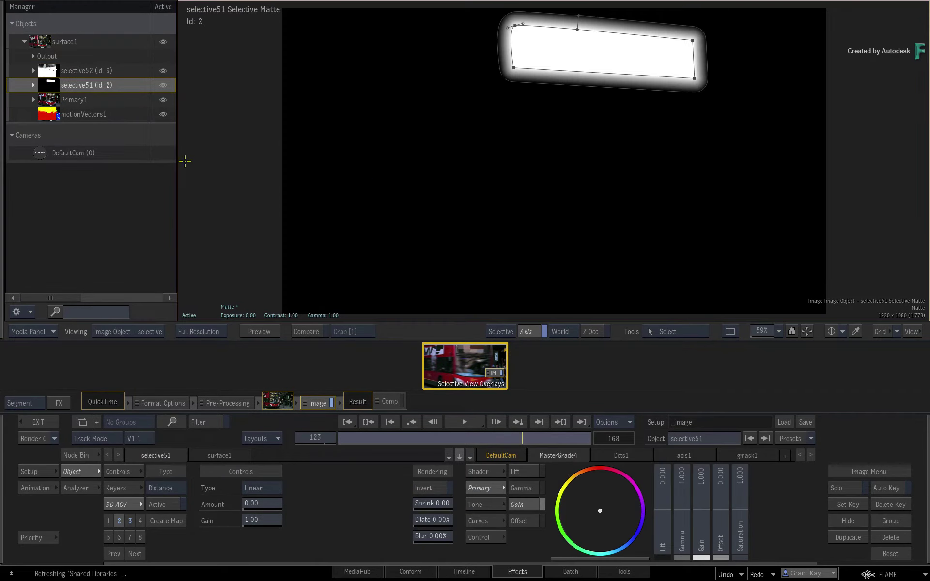
# Show selective51's matte, then select motionVectors1 to view its motion vectors at frame 97.
pyautogui.click(83, 114)
pyautogui.press('F3')
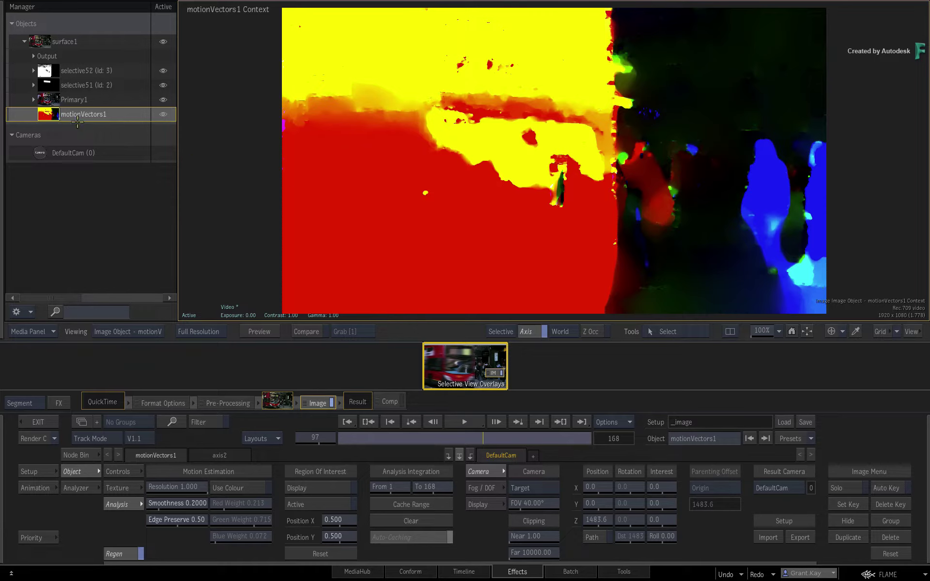
pyautogui.click(50, 72)
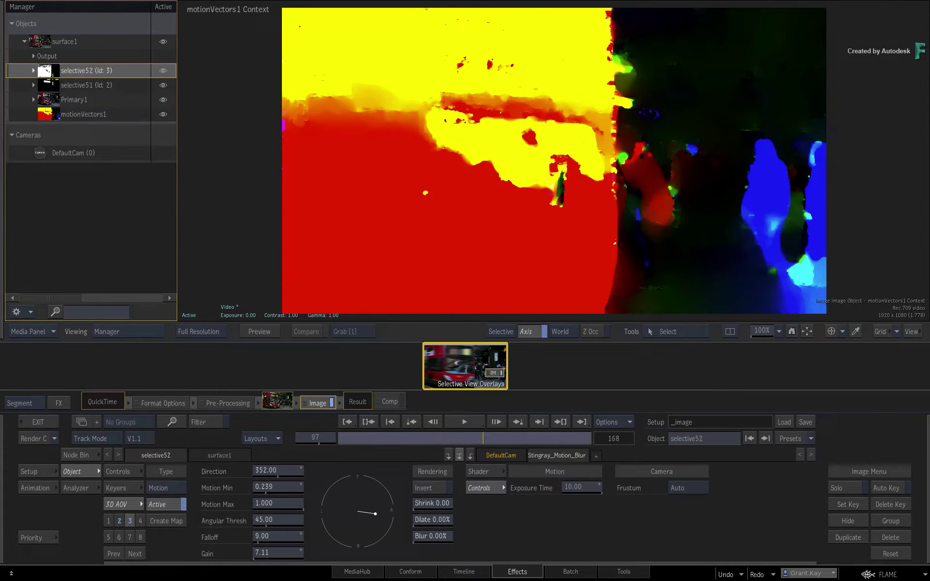
pyautogui.click(56, 86)
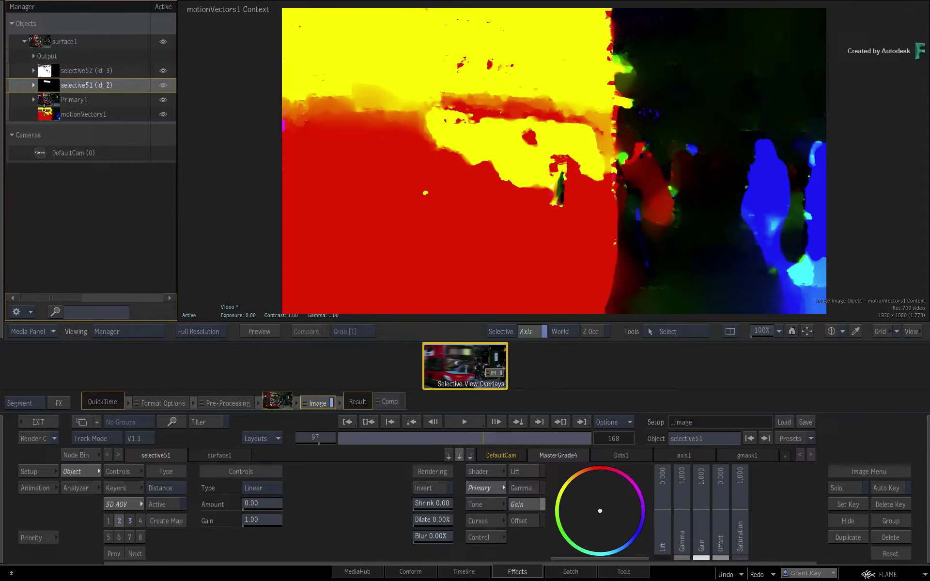
pyautogui.click(47, 112)
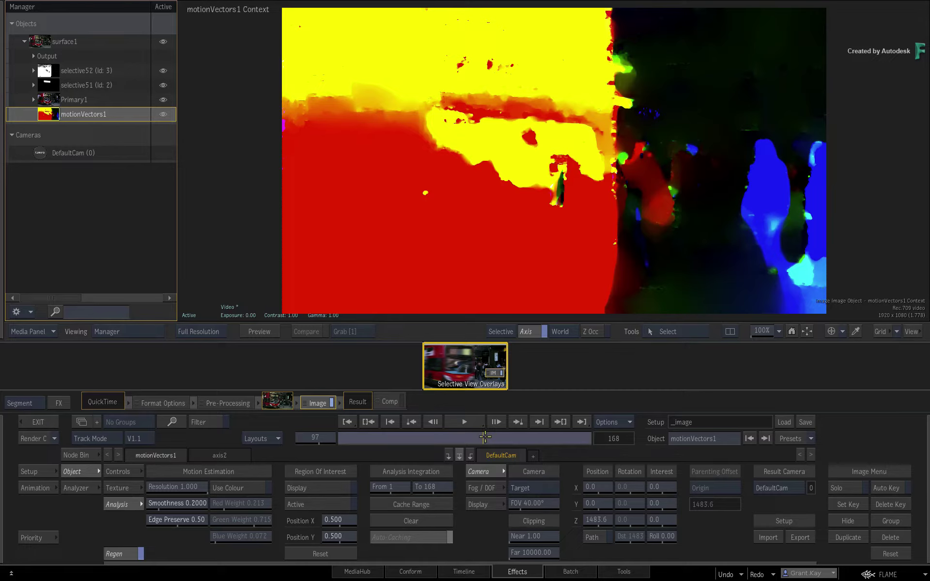
pyautogui.moveTo(483, 437)
pyautogui.mouseDown()
pyautogui.moveTo(472, 437)
pyautogui.moveTo(485, 437)
pyautogui.mouseUp()
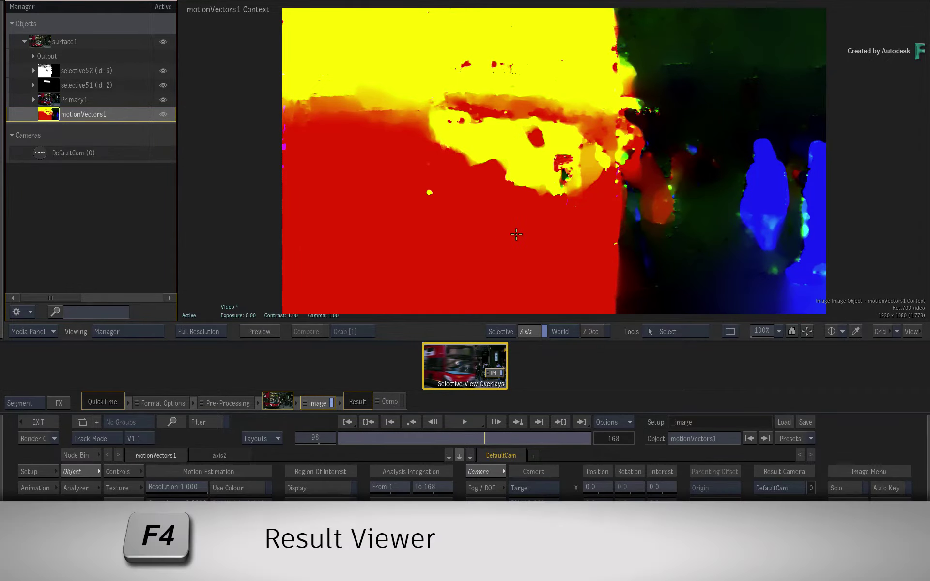
# Return to the Result Viewer, switch to Selective View with F9, and display selective52's greyscale motion matte.
pyautogui.press('F4')
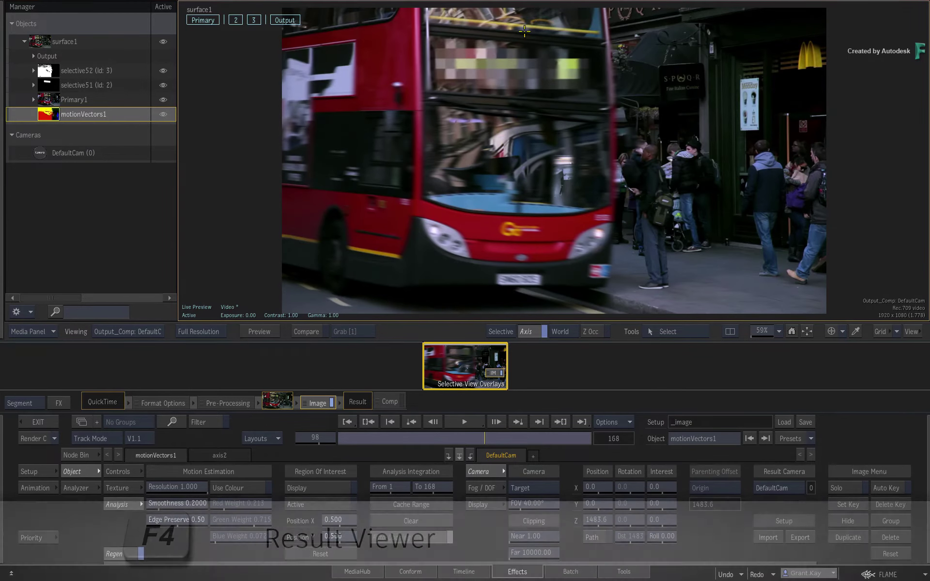
pyautogui.press('F9')
pyautogui.click(104, 214)
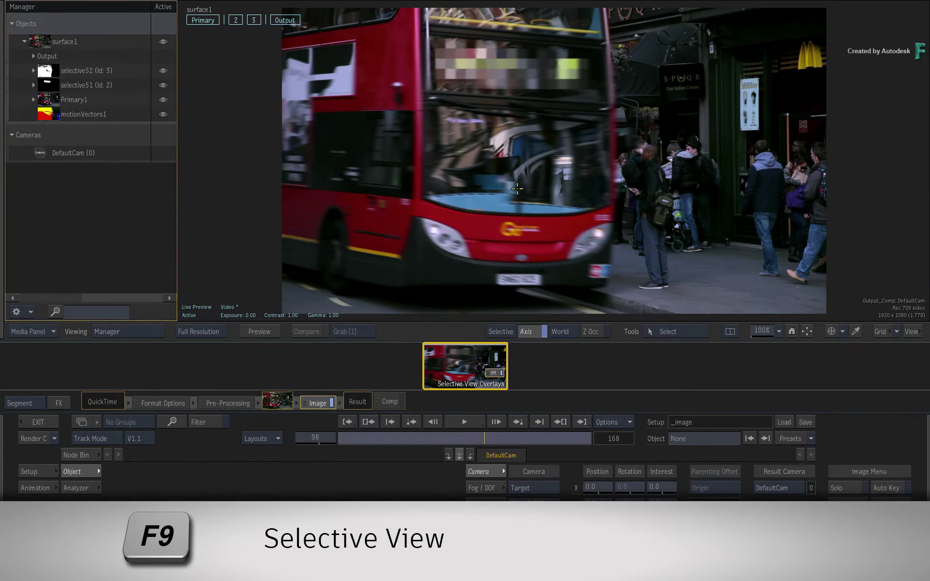
pyautogui.press('F9')
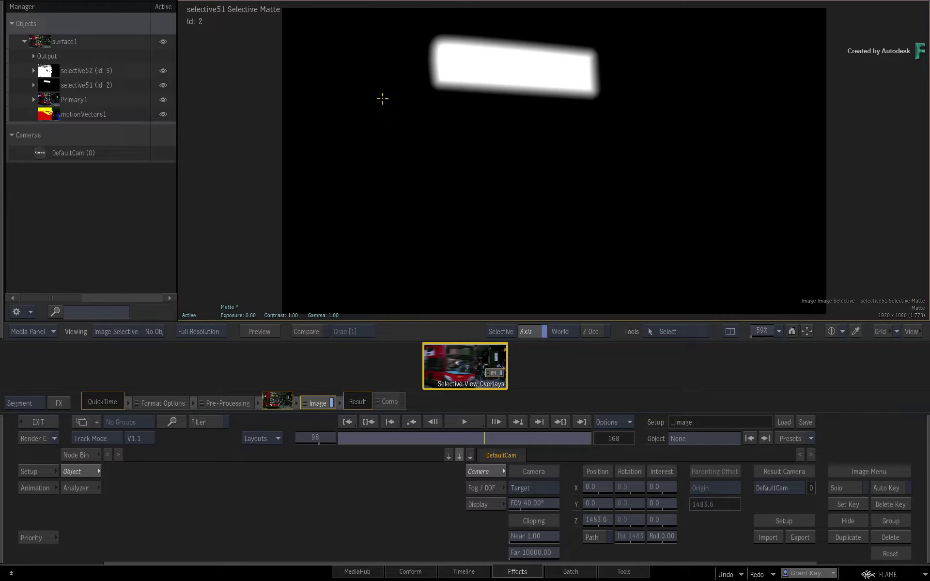
pyautogui.click(122, 71)
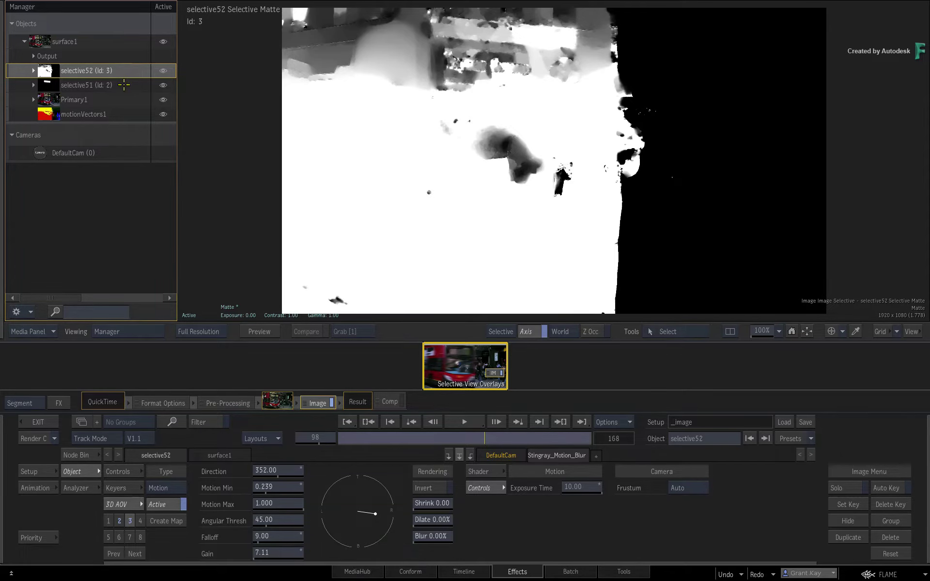
# Compare the two mattes, settling on selective51's soft rectangular sign matte with nothing selected.
pyautogui.click(124, 85)
pyautogui.click(126, 72)
pyautogui.click(124, 87)
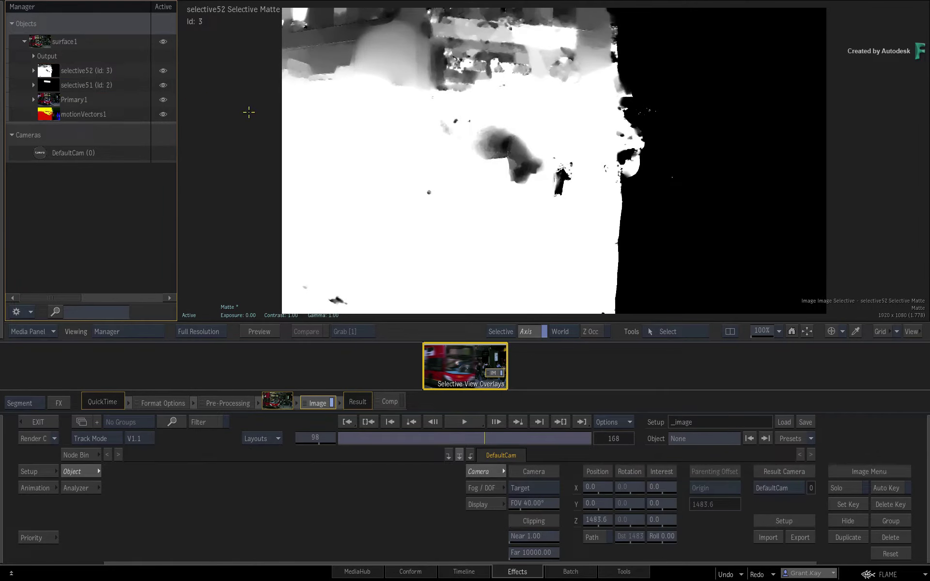
pyautogui.click(125, 86)
pyautogui.click(121, 218)
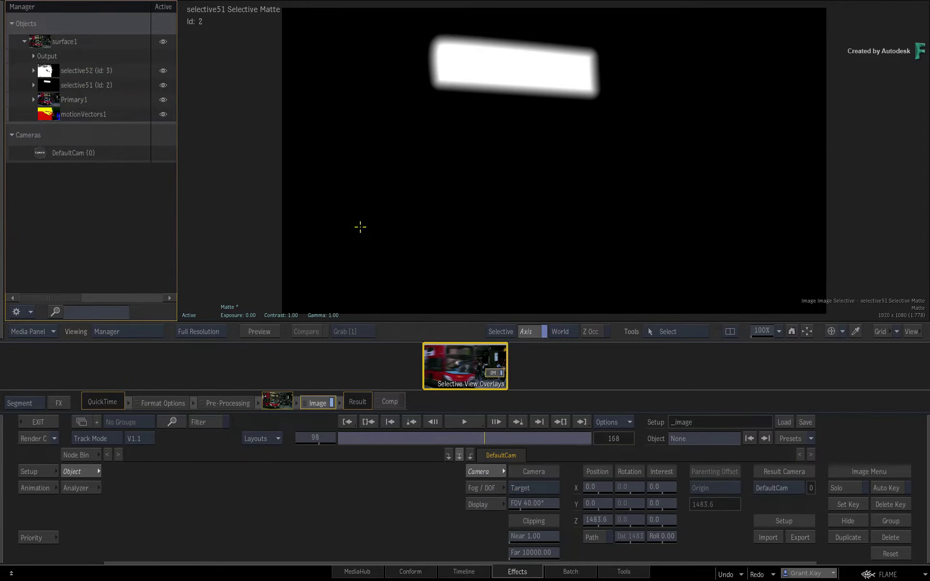
# Click through selective51, Primary1, motionVectors1 and selective52 in the Manager, ending on selective52's motion matte.
pyautogui.click(122, 85)
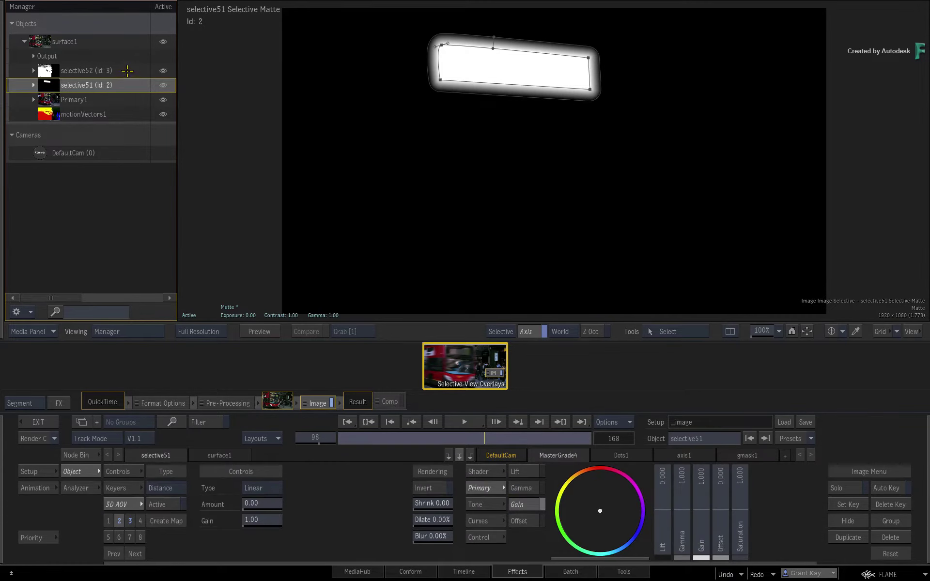
pyautogui.click(101, 100)
pyautogui.click(103, 114)
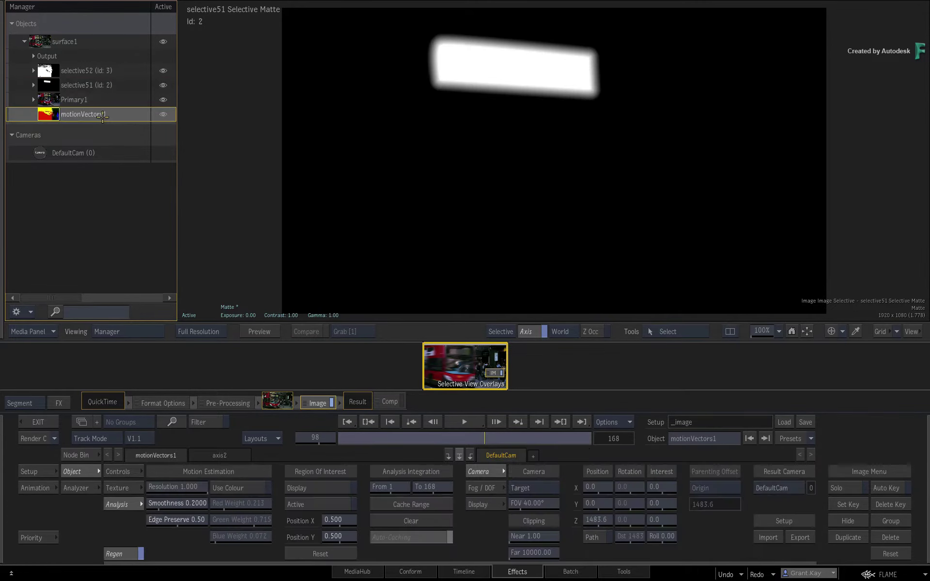
pyautogui.click(104, 99)
pyautogui.click(103, 114)
pyautogui.click(103, 100)
pyautogui.click(102, 114)
pyautogui.click(104, 99)
pyautogui.click(118, 85)
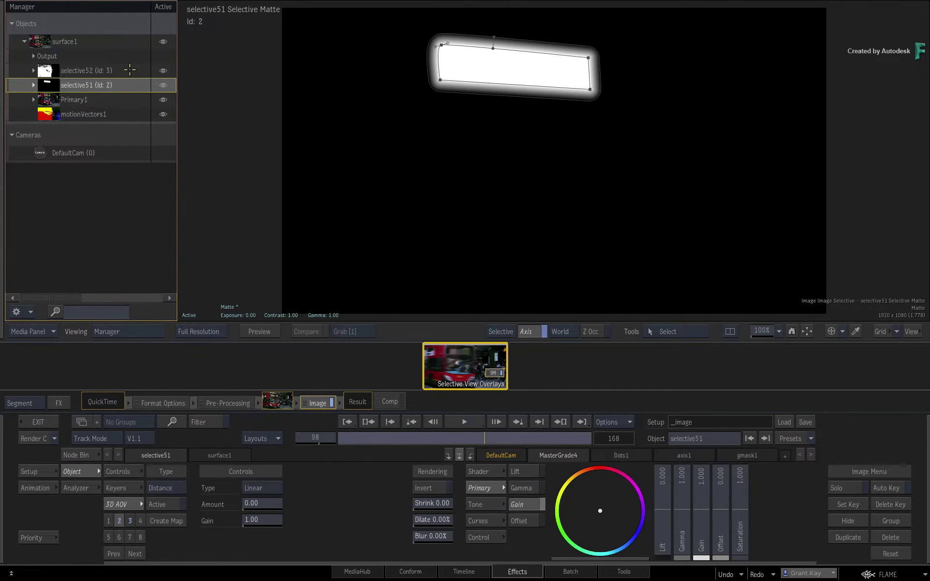
pyautogui.click(127, 71)
pyautogui.click(124, 86)
pyautogui.click(128, 71)
pyautogui.click(126, 85)
pyautogui.click(129, 71)
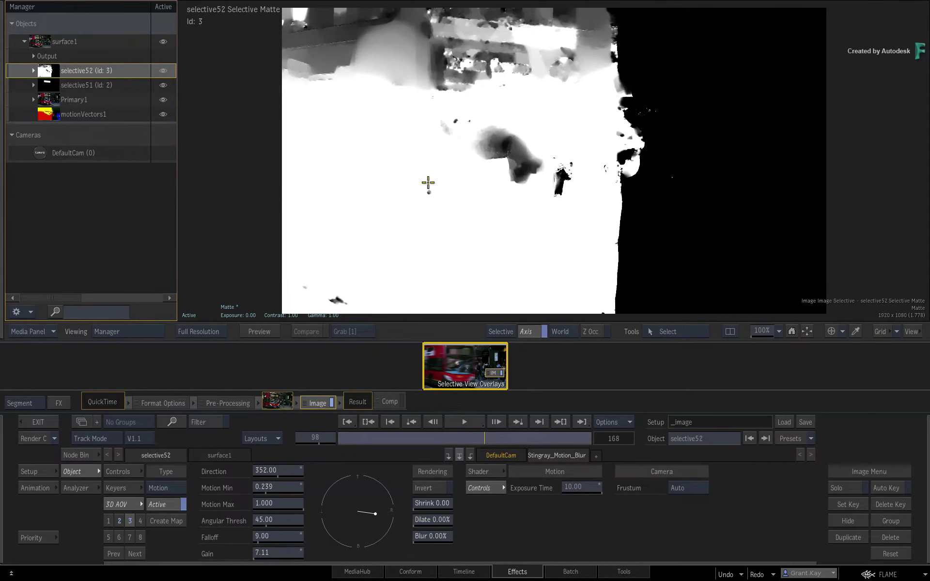
# Toggle between selective51's and selective52's mattes with X and Z, ending on selective52.
pyautogui.press('x')
pyautogui.press('z')
pyautogui.press('x')
pyautogui.press('z')
pyautogui.press('x')
pyautogui.press('z')
pyautogui.press('x')
pyautogui.press('z')
pyautogui.press('x')
pyautogui.press('z')
pyautogui.press('x')
pyautogui.press('z')
pyautogui.press('x')
pyautogui.press('z')
pyautogui.press('x')
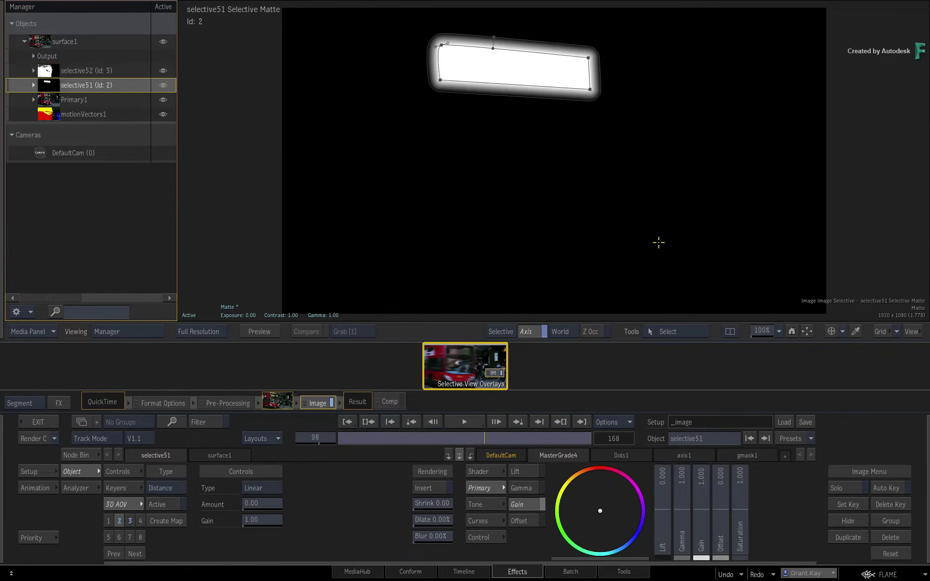
pyautogui.press('z')
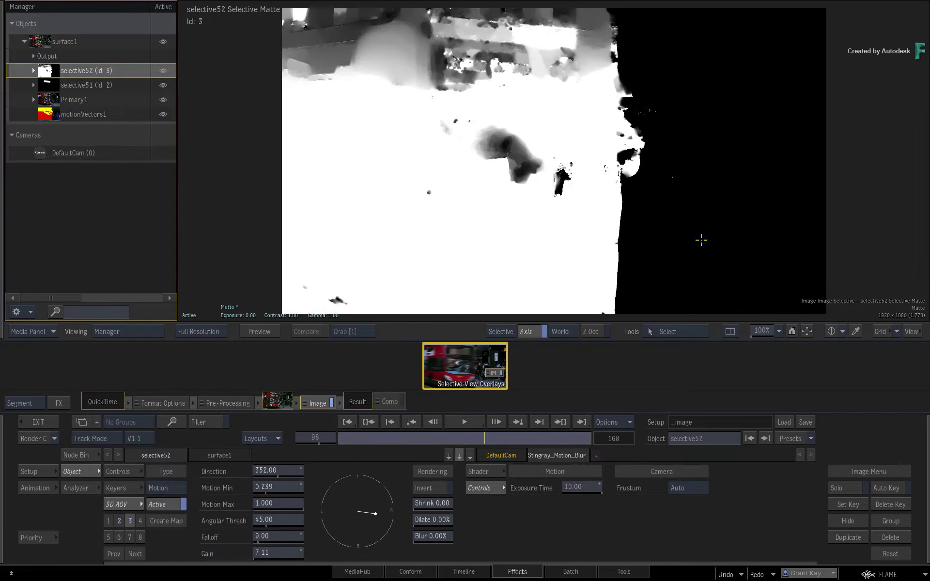
pyautogui.press('x')
pyautogui.press('z')
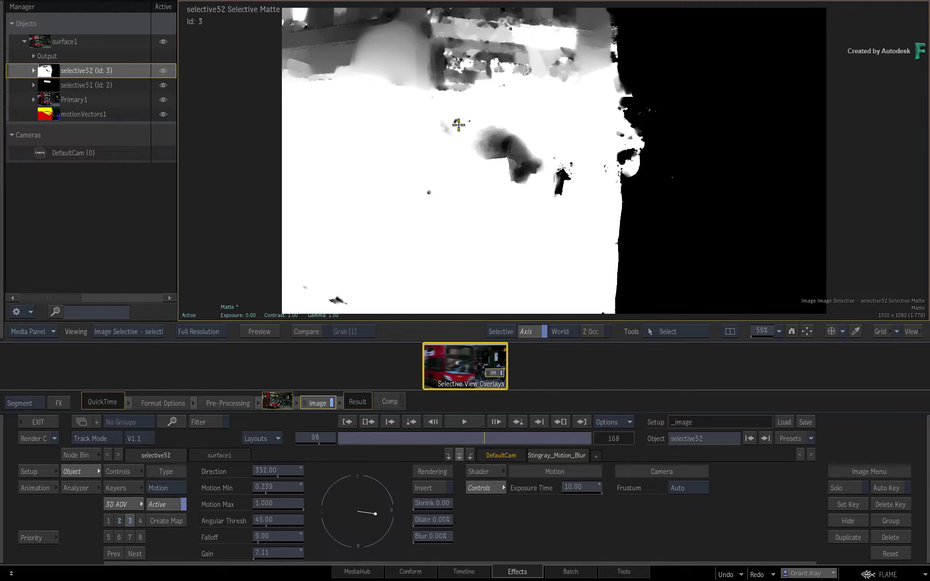
# Select selective51 and go from its matte to its overlaid input, then to the pixelated-sign result.
pyautogui.click(120, 84)
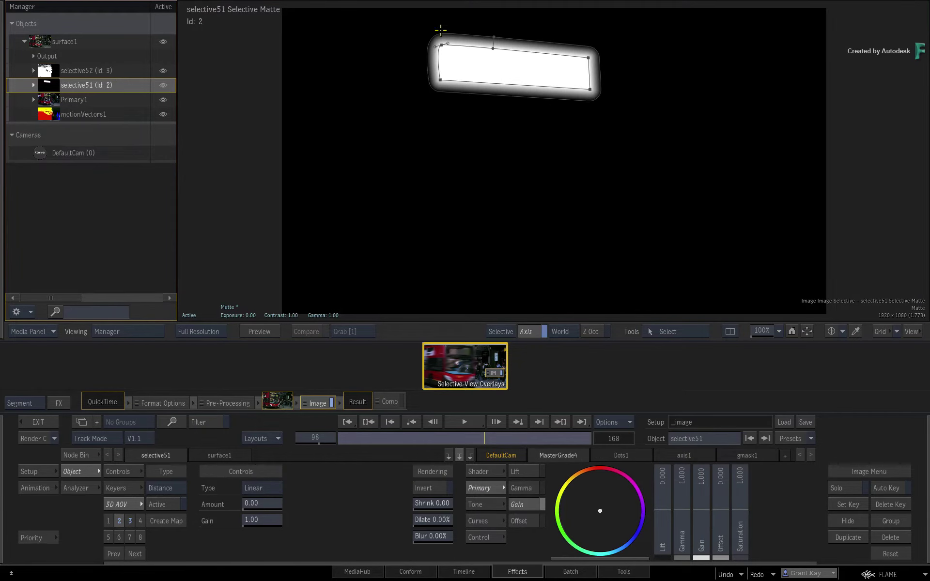
pyautogui.press('F4')
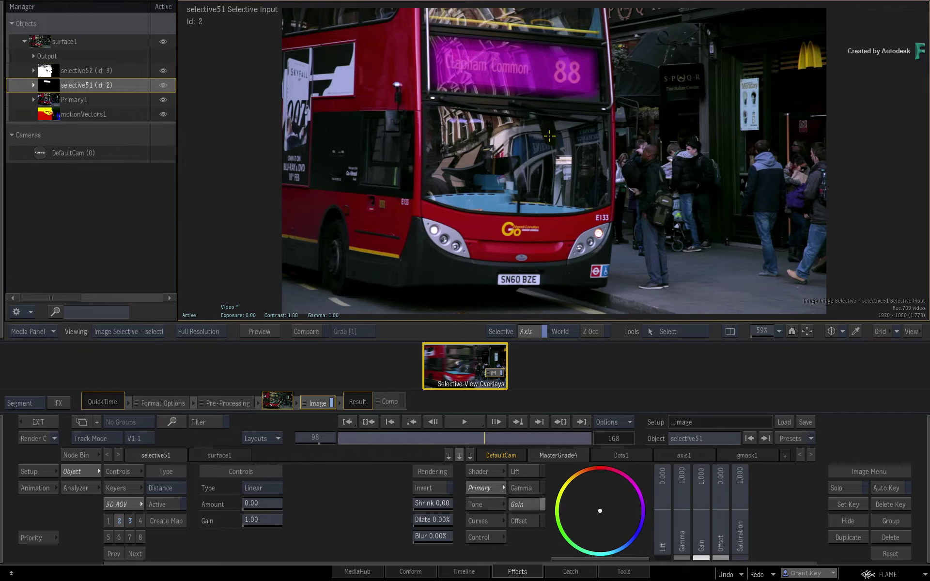
pyautogui.press('F1')
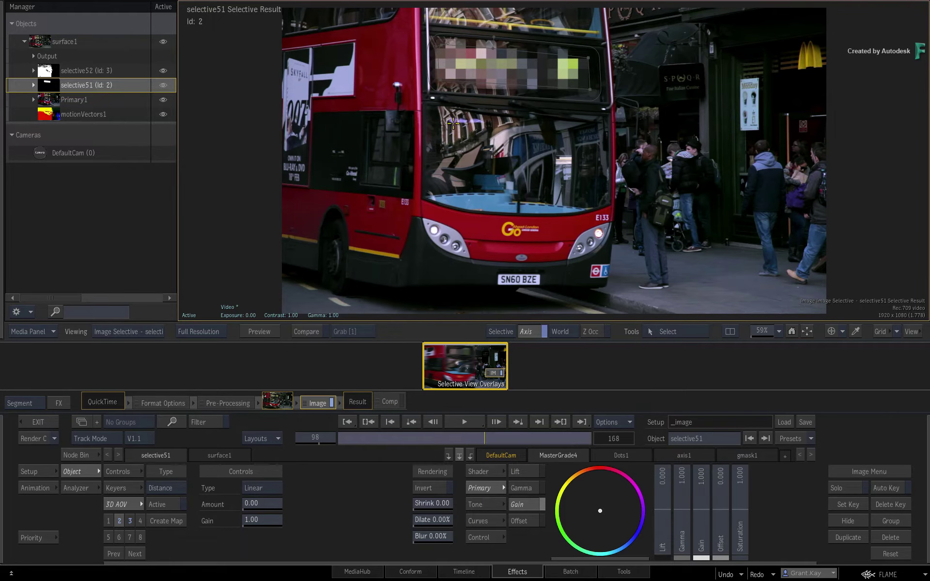
# Cycle selective51 through its result, matte and input views, finishing on the magenta-tinted input view.
pyautogui.press('F3')
pyautogui.press('F1')
pyautogui.press('F3')
pyautogui.press('F1')
pyautogui.press('F4')
pyautogui.press('F3')
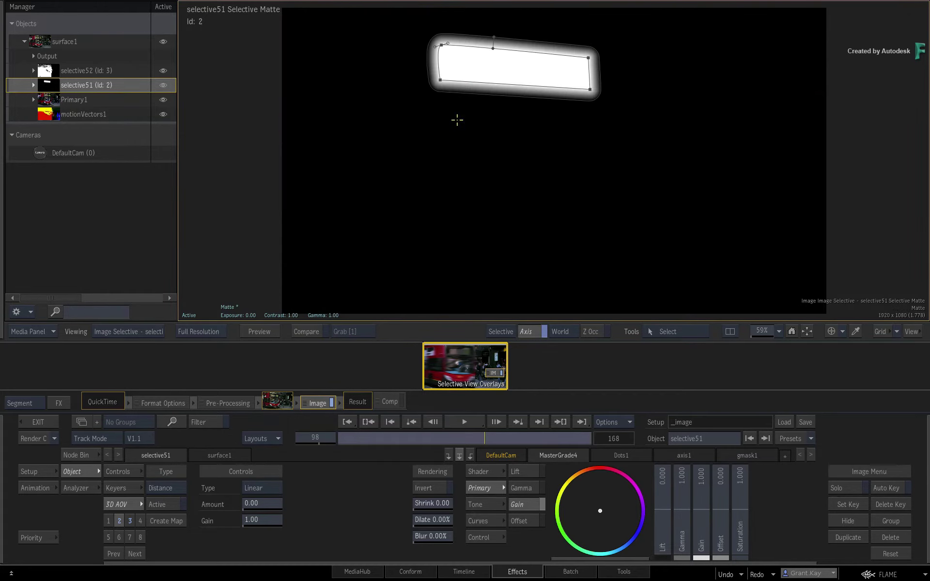
pyautogui.press('F2')
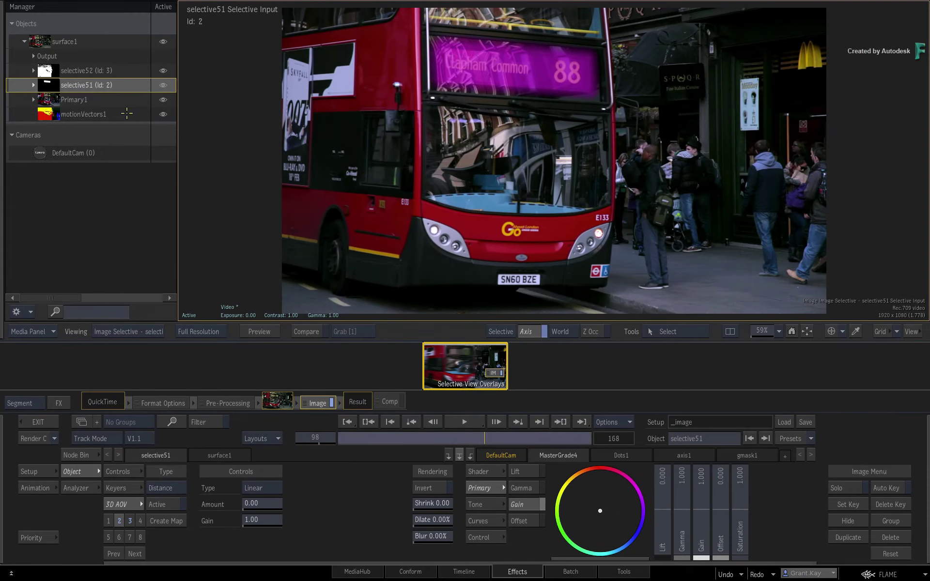
# Alternate between selective52 and selective51 to compare their magenta input overlays.
pyautogui.click(126, 71)
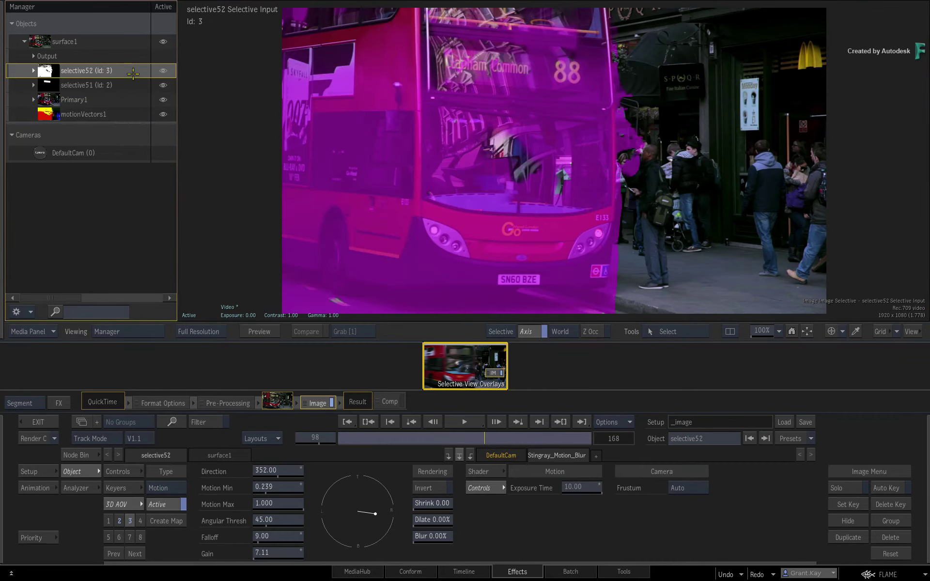
pyautogui.click(130, 86)
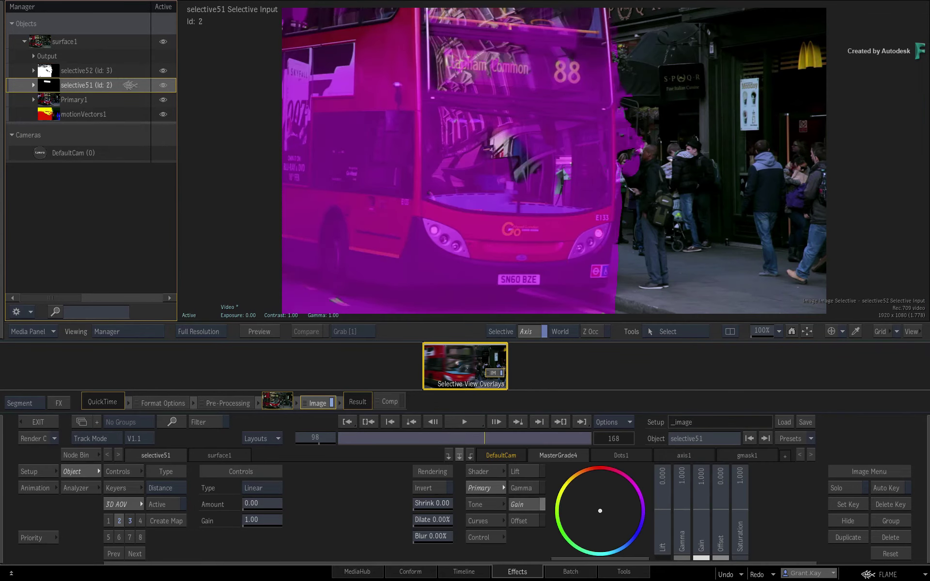
pyautogui.click(130, 72)
pyautogui.click(127, 86)
pyautogui.click(128, 72)
pyautogui.click(127, 84)
pyautogui.click(128, 72)
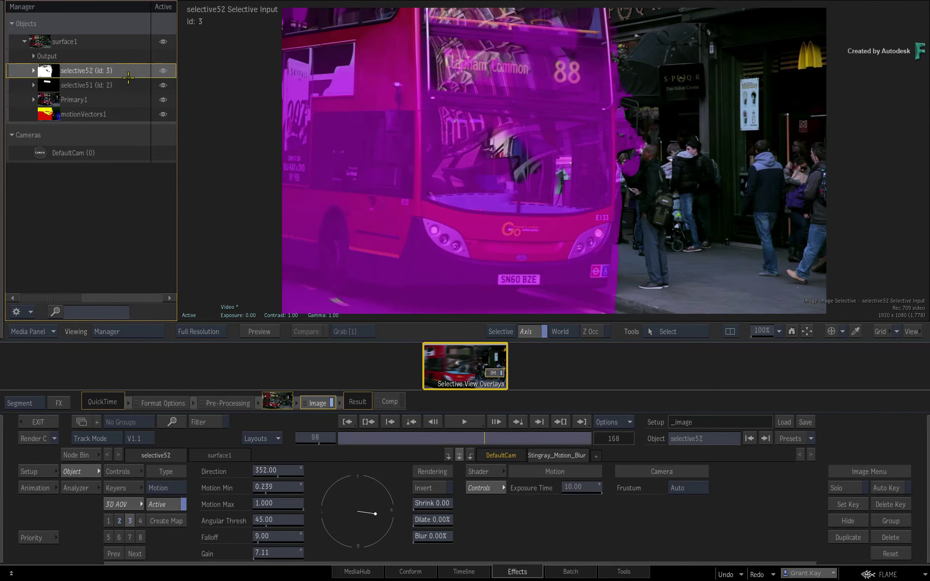
pyautogui.click(128, 86)
pyautogui.click(128, 71)
# Scrub back to frame 78, cycle selective52's view modes, then show selective51's input view.
pyautogui.moveTo(482, 439); pyautogui.dragTo(448, 438)
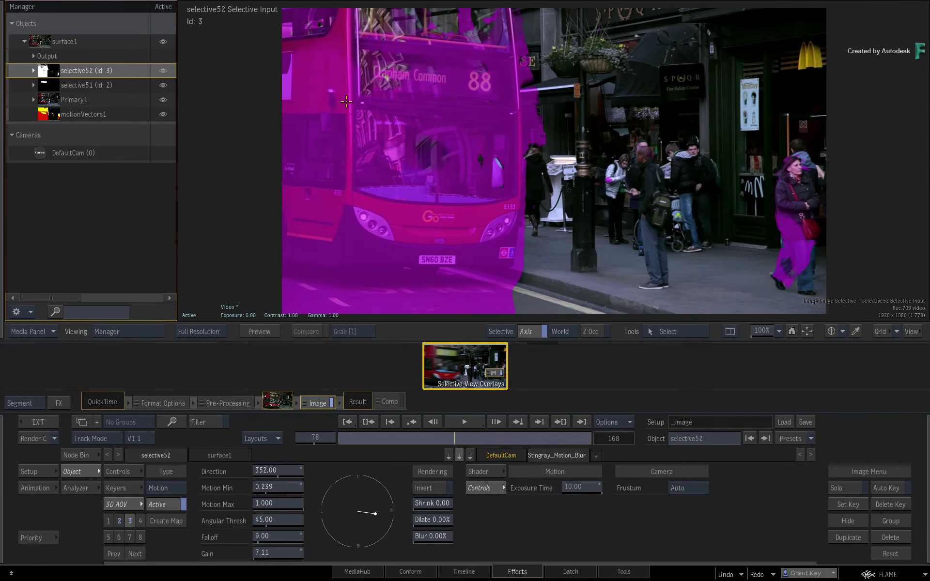
pyautogui.press('F1')
pyautogui.press('F3')
pyautogui.press('F4')
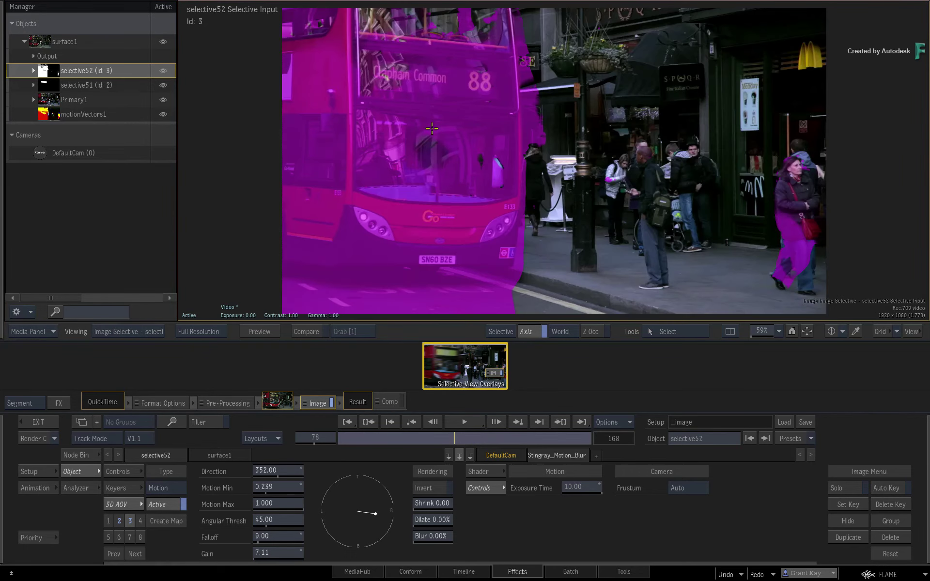
pyautogui.press('F3')
pyautogui.click(97, 85)
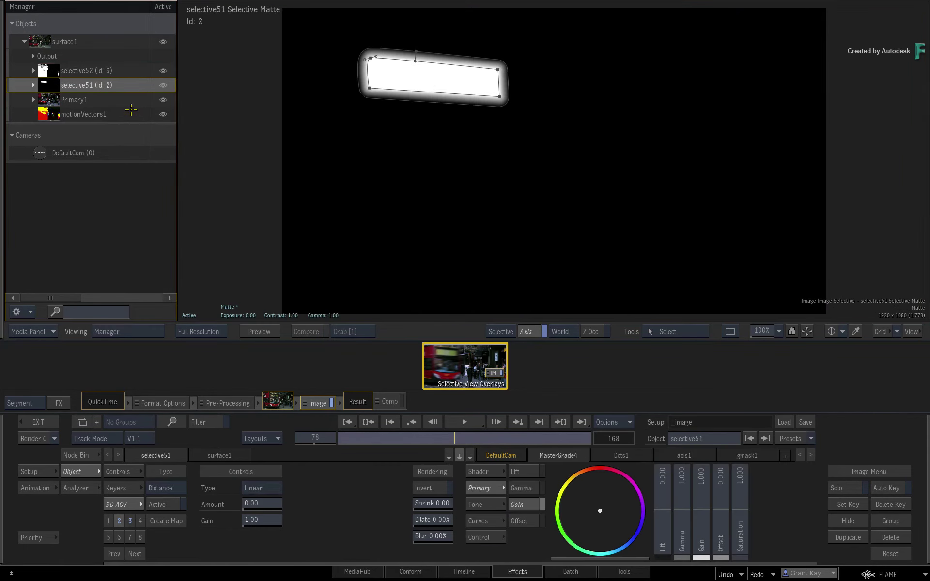
pyautogui.press('F1')
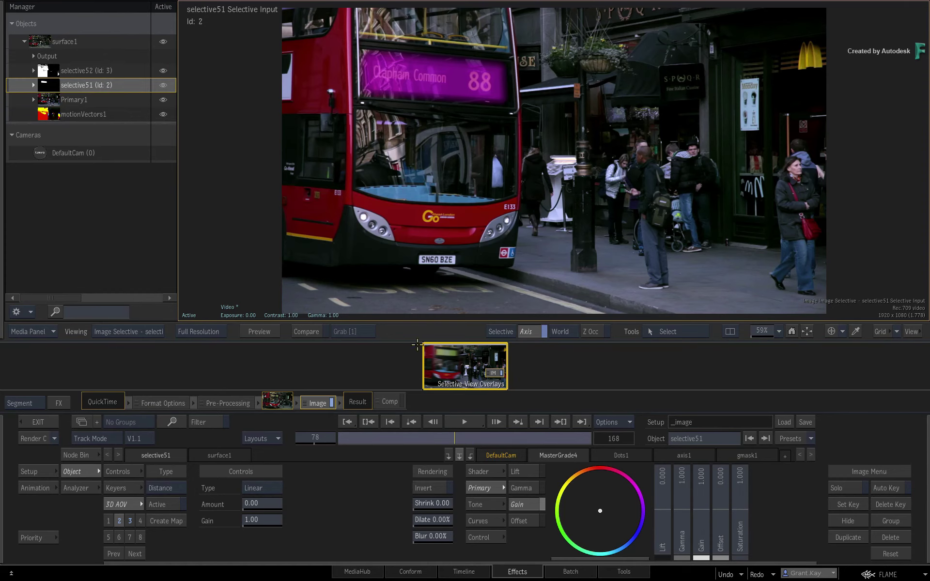
# At frame 83, toggle the selective overlay off and on, then return to selective51's object controls.
pyautogui.moveTo(455, 437)
pyautogui.mouseDown()
pyautogui.moveTo(478, 430)
pyautogui.moveTo(462, 429)
pyautogui.mouseUp()
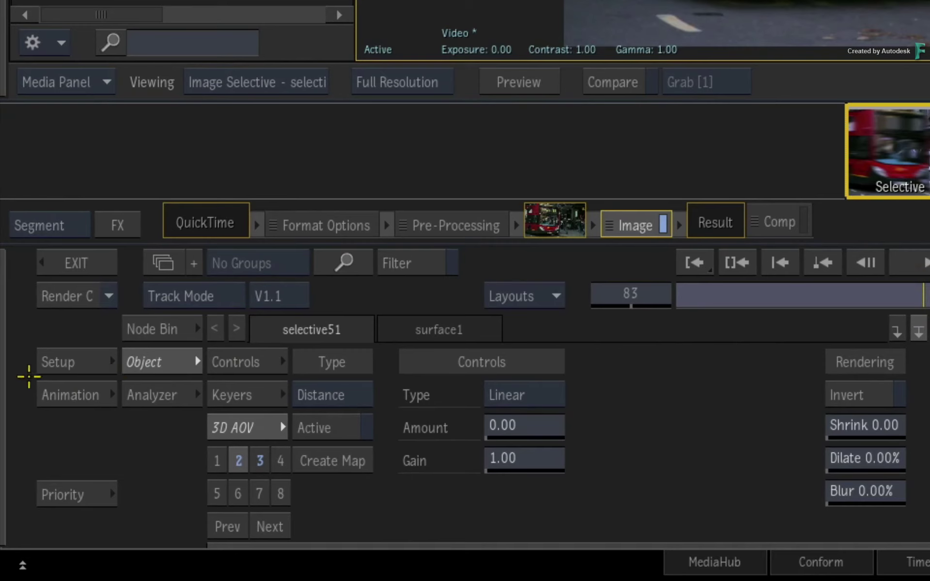
pyautogui.click(36, 443)
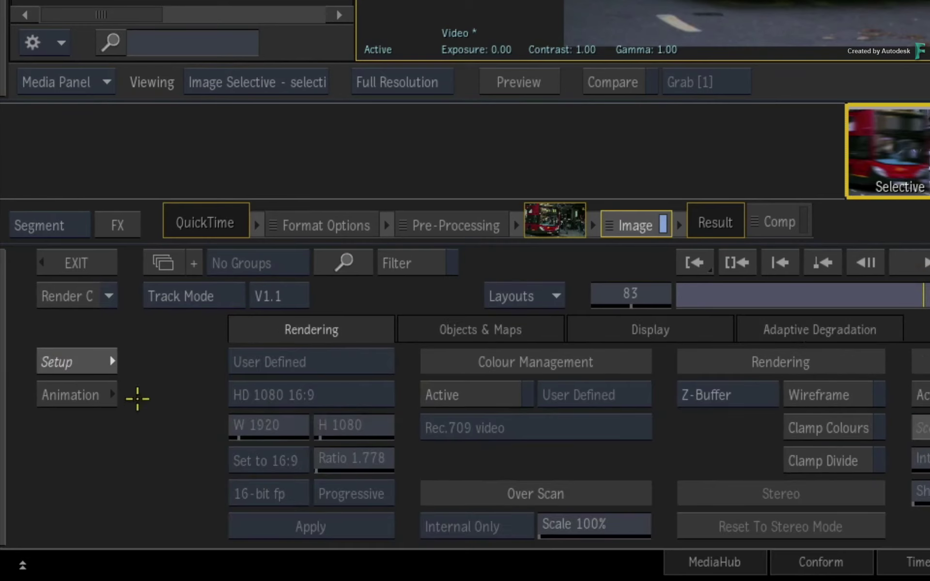
pyautogui.click(660, 328)
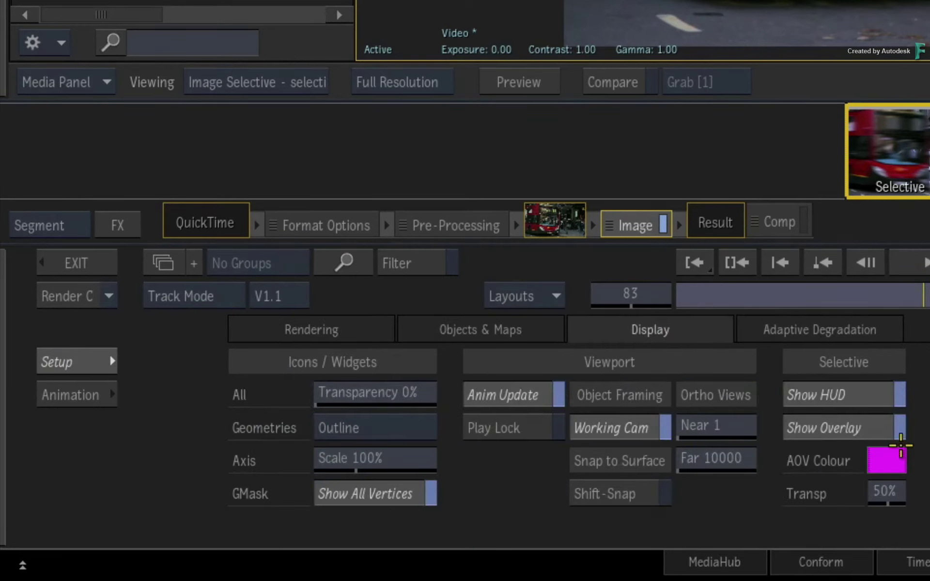
pyautogui.click(871, 429)
pyautogui.click(869, 430)
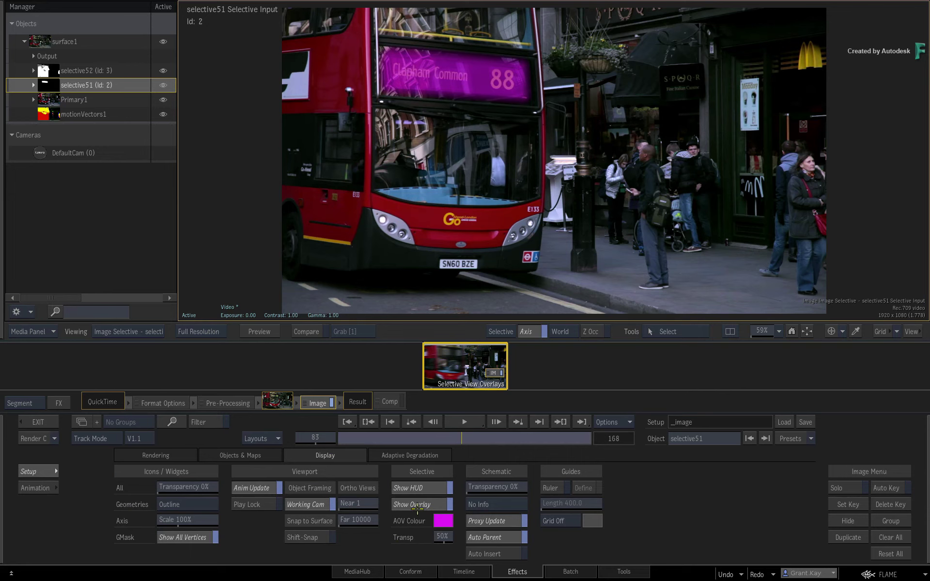
pyautogui.click(40, 471)
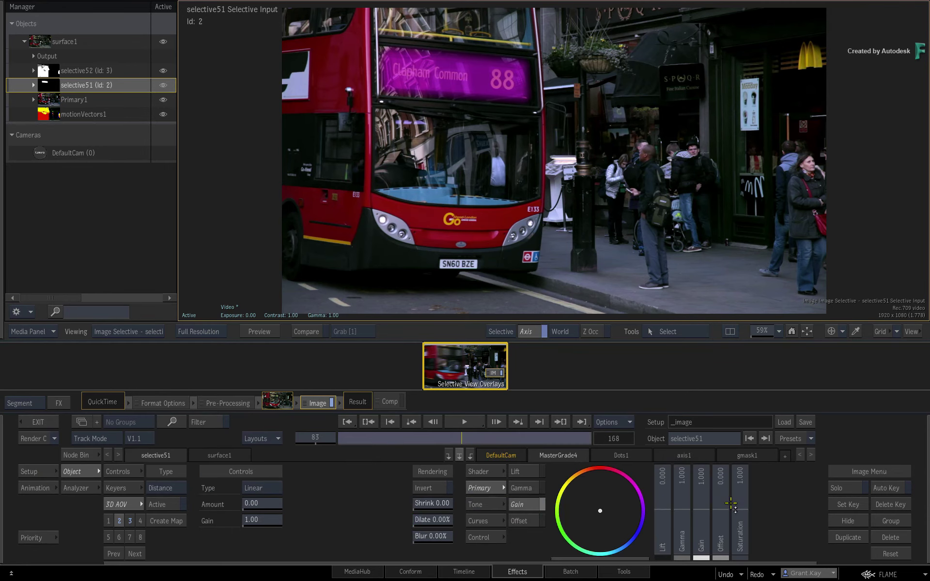
pyautogui.click(892, 576)
pyautogui.moveTo(880, 454)
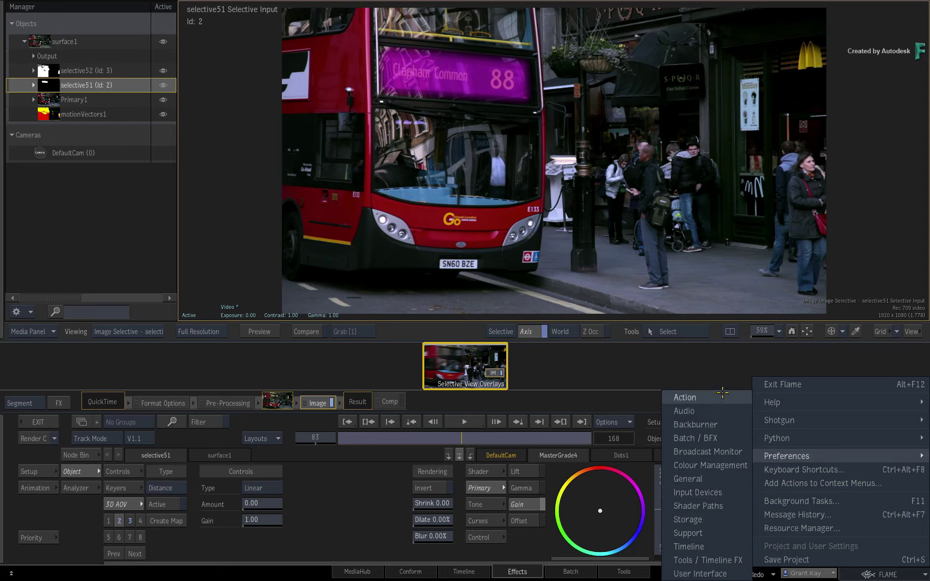
pyautogui.click(685, 397)
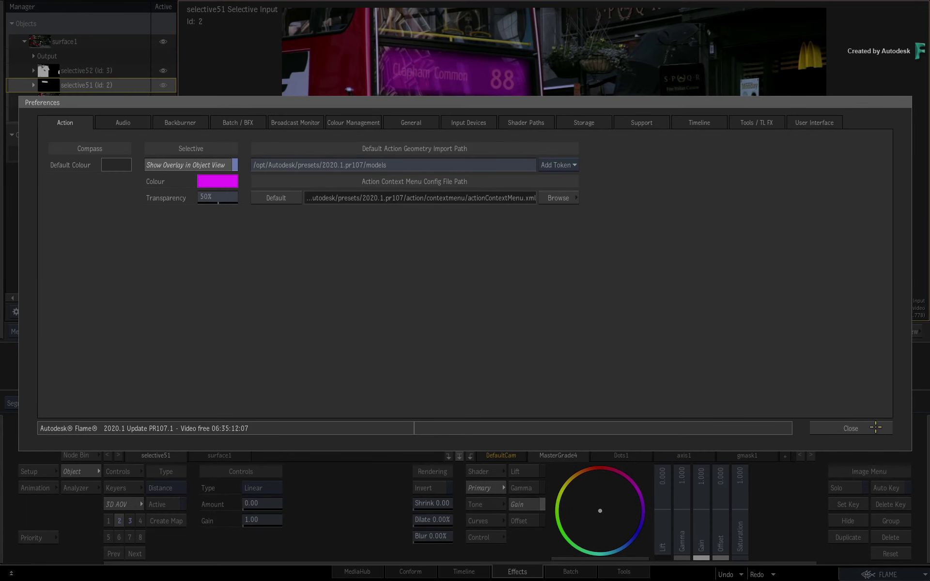
pyautogui.click(871, 428)
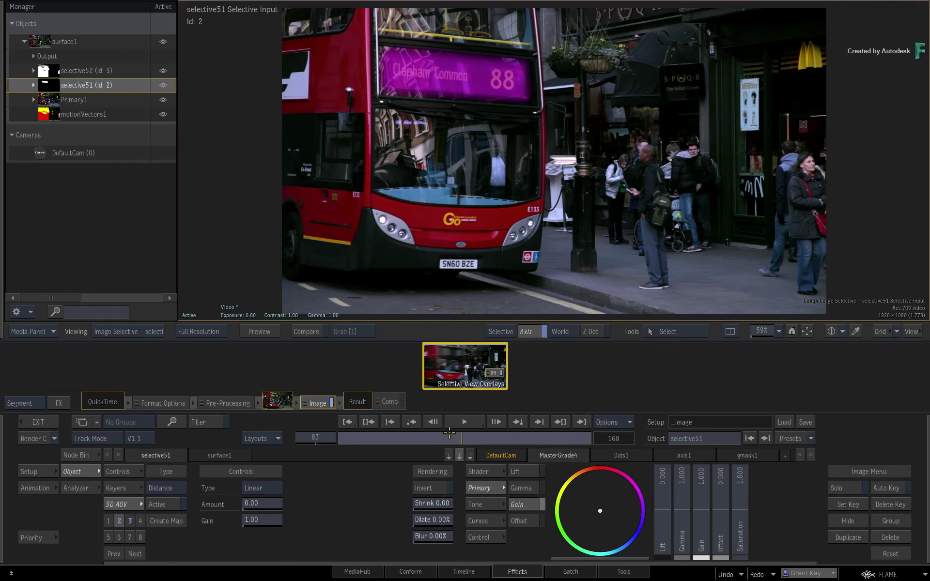
# Play the footage, scrub back to frame 90 and earlier, then settle on frame 101.
pyautogui.click(464, 426)
pyautogui.moveTo(479, 437)
pyautogui.mouseDown()
pyautogui.moveTo(461, 437)
pyautogui.moveTo(473, 438)
pyautogui.mouseUp()
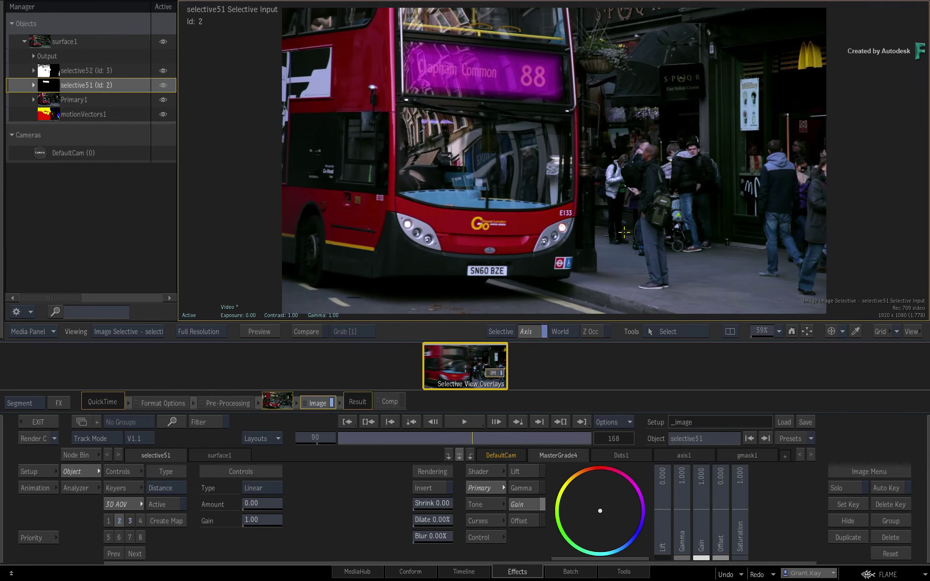
pyautogui.moveTo(483, 439); pyautogui.dragTo(391, 441)
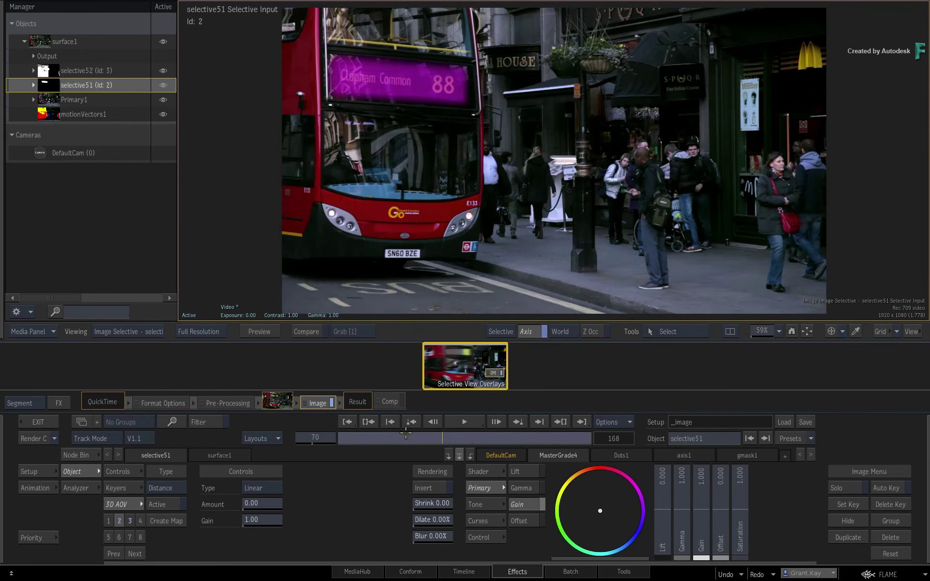
pyautogui.moveTo(483, 432); pyautogui.dragTo(493, 440)
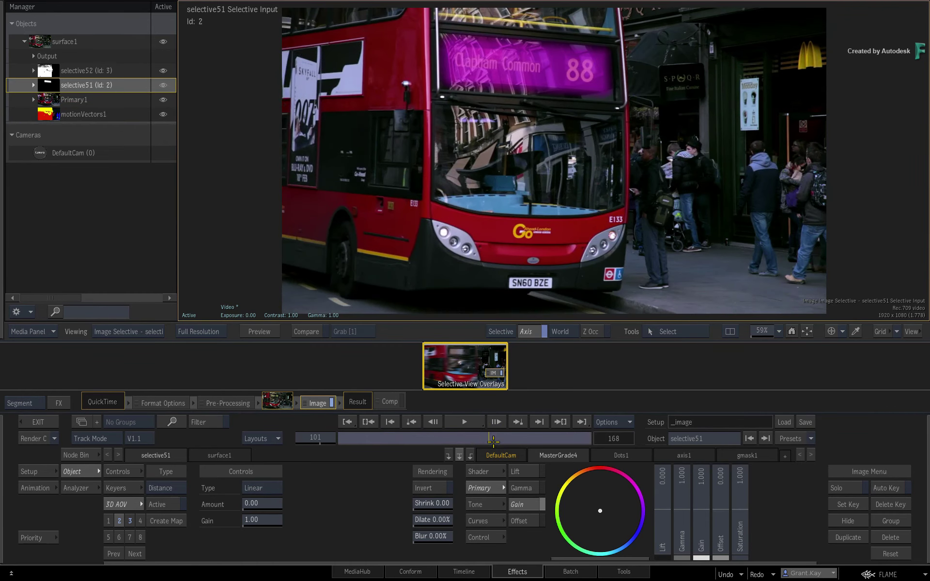